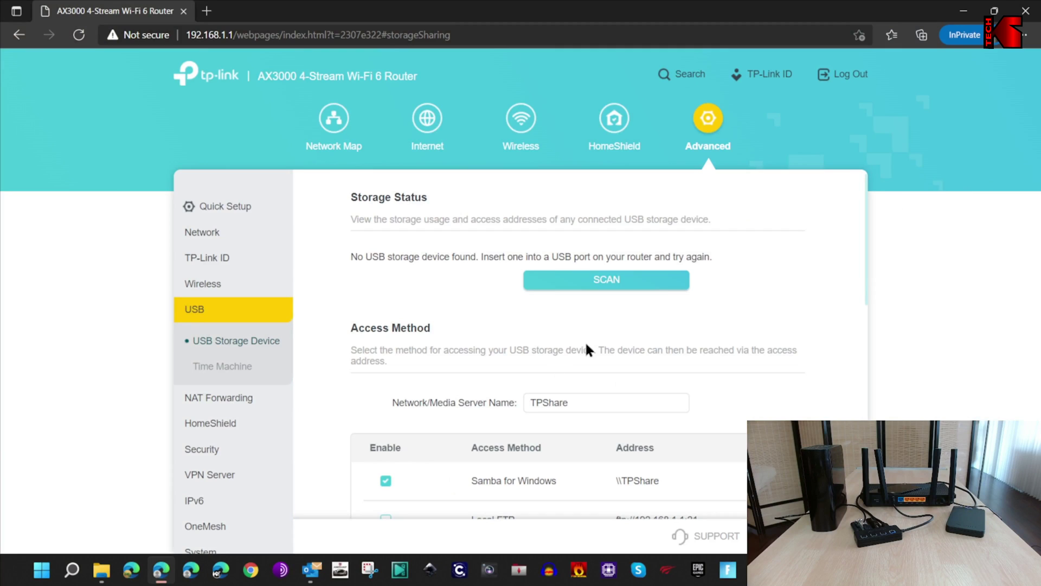
# Scan for USB storage so the SABRENT 232.9GB drive appears with partition G: shared
pyautogui.click(605, 283)
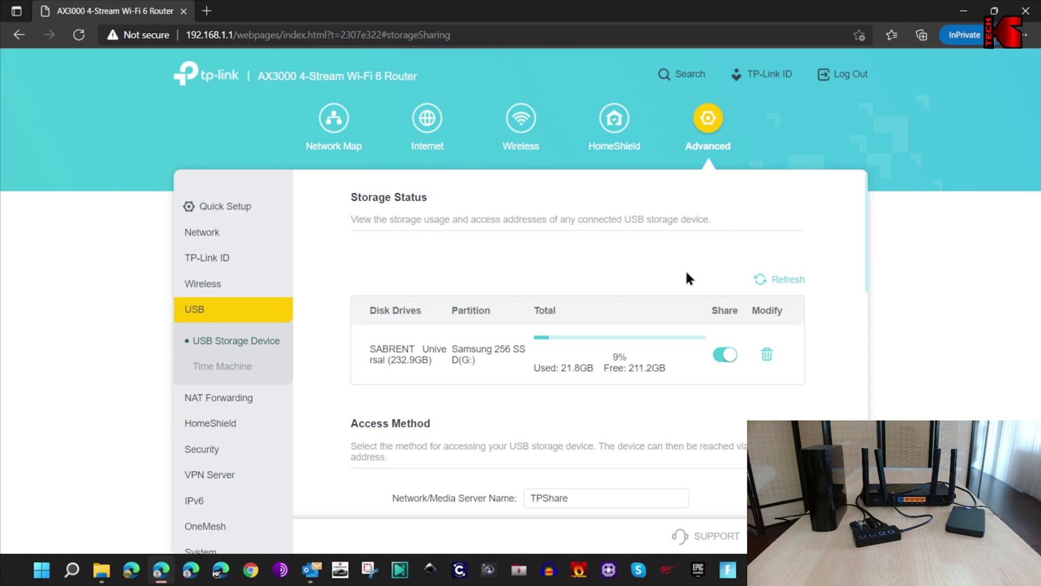
# Refresh the disk list to show the SanDisk (233.0GB, I:) and WD (931.6GB, H:) drives, all shared
pyautogui.click(790, 283)
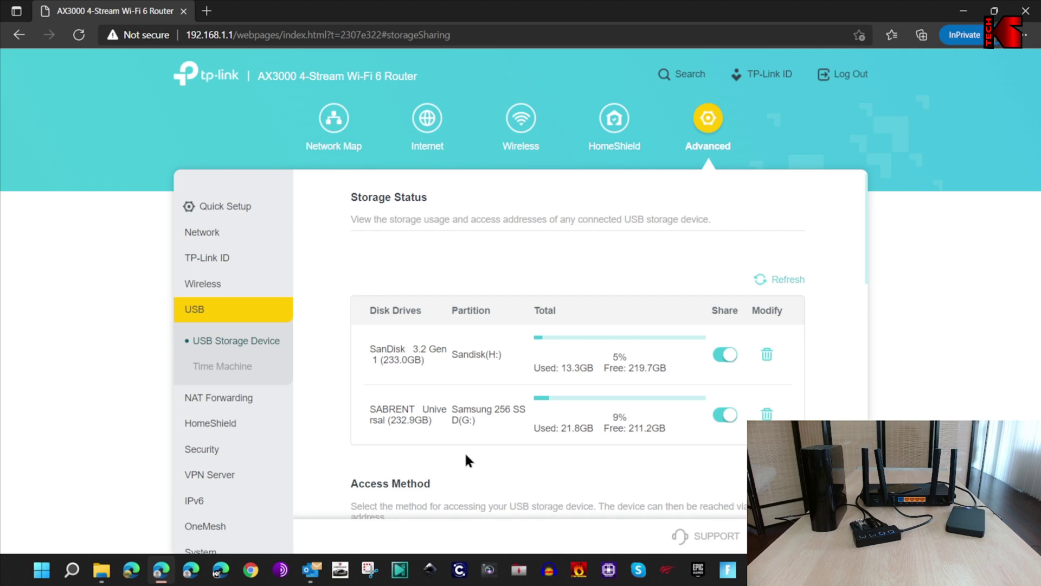
pyautogui.scroll(-2, 467, 455)
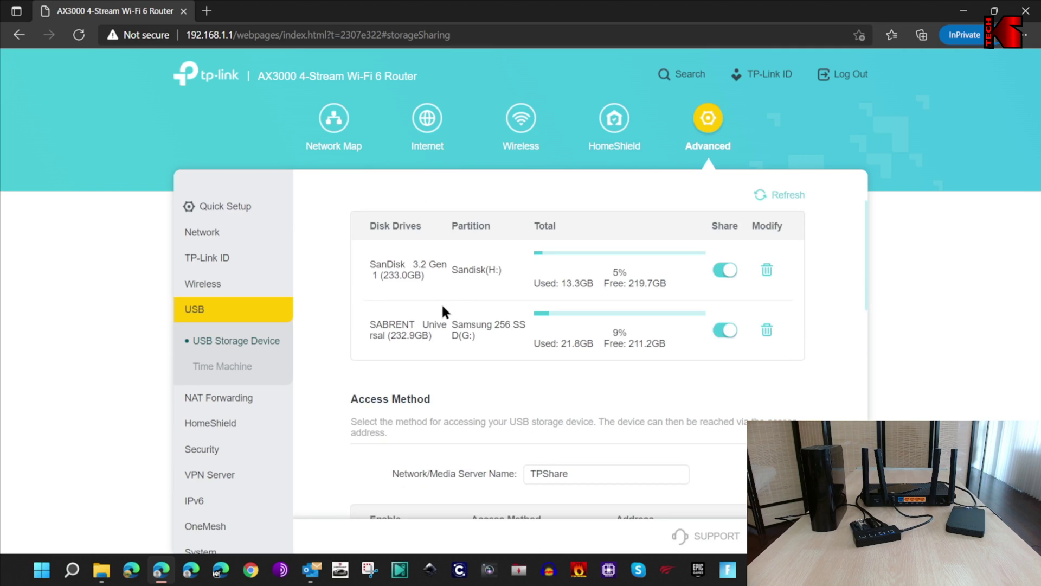
pyautogui.scroll(2, 442, 311)
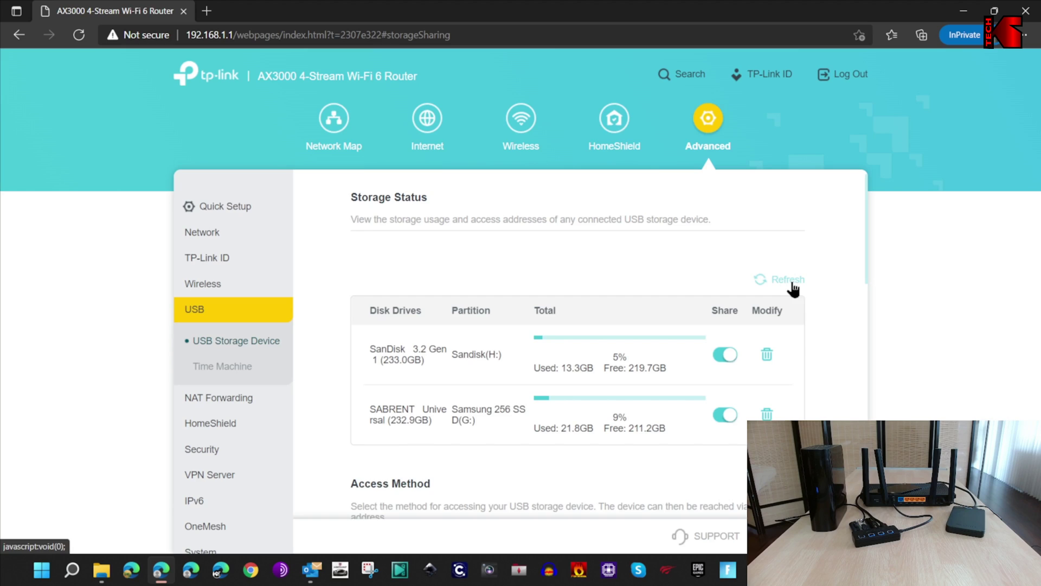
pyautogui.scroll(-2, 826, 321)
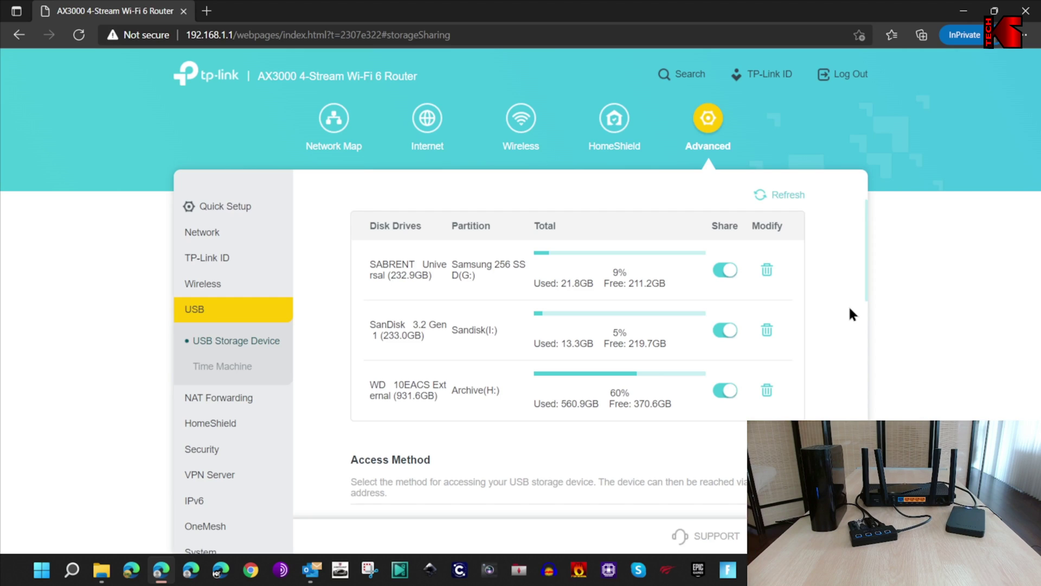
# Refresh the disk list so the JMicron Tech 119.3GB Topesel 128 drive appears shared
pyautogui.click(786, 202)
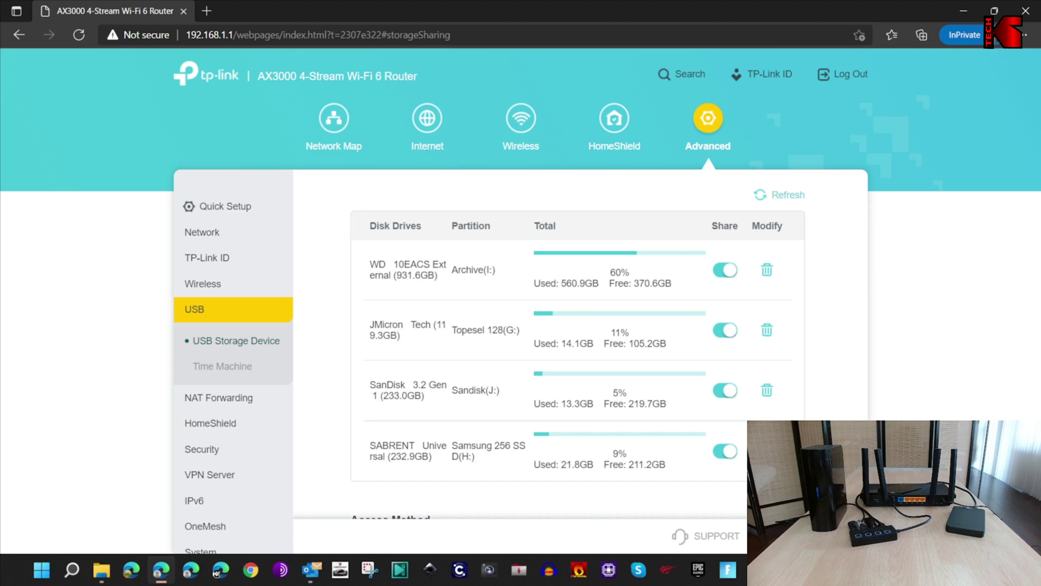
# In File Explorer, go to \\192.168.1.1 to list the router's shares g, h, i and j
pyautogui.press('super+e')
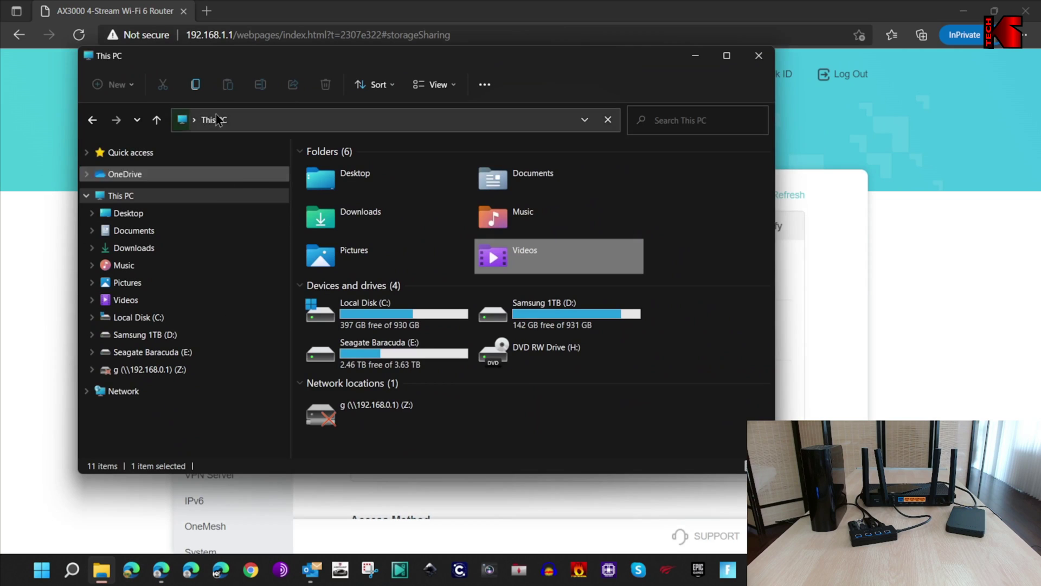
pyautogui.click(256, 121)
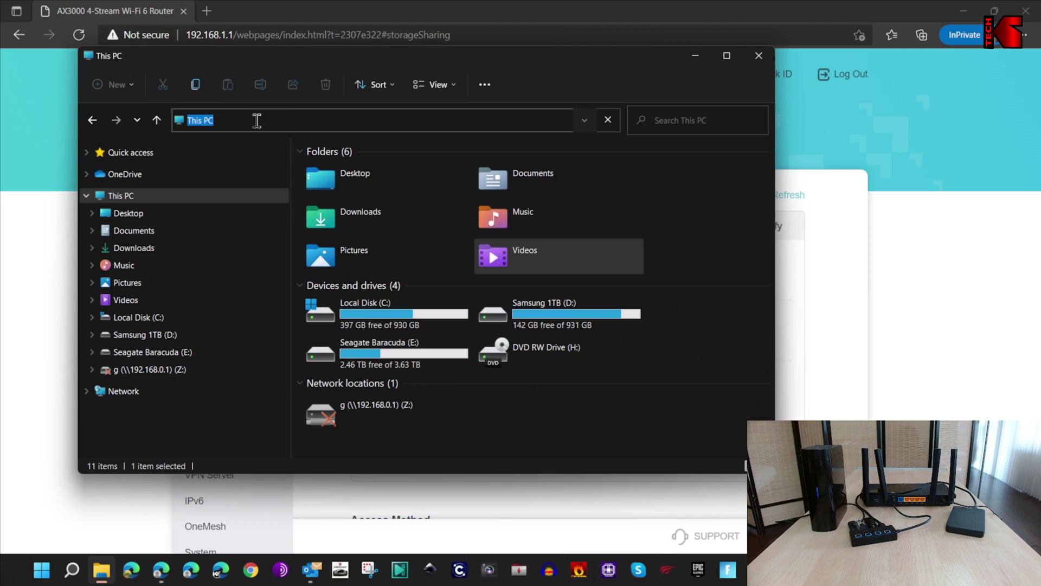
pyautogui.write('\\\\19')
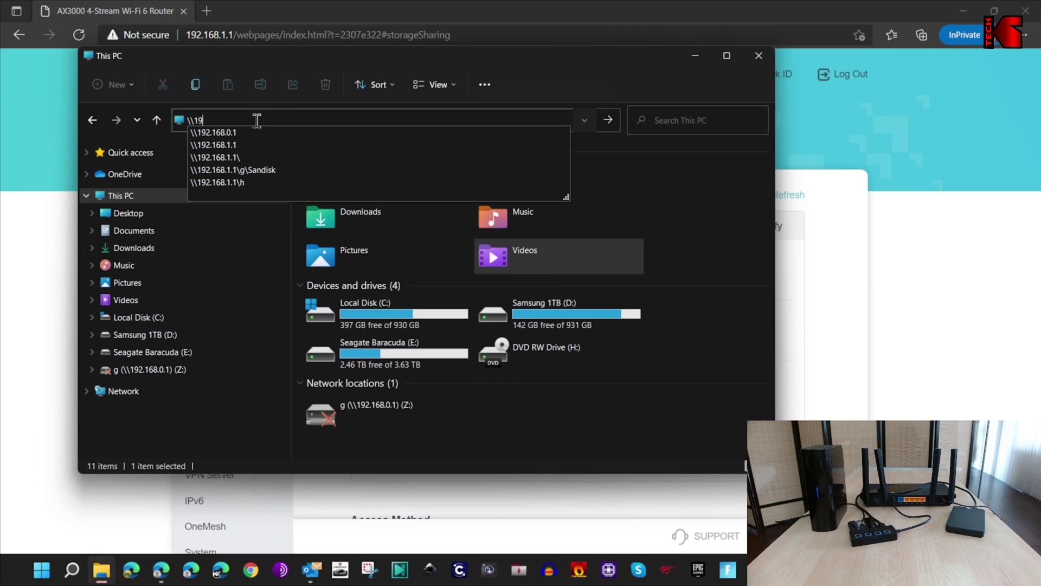
pyautogui.write('2.168.1.1')
pyautogui.press('Return')
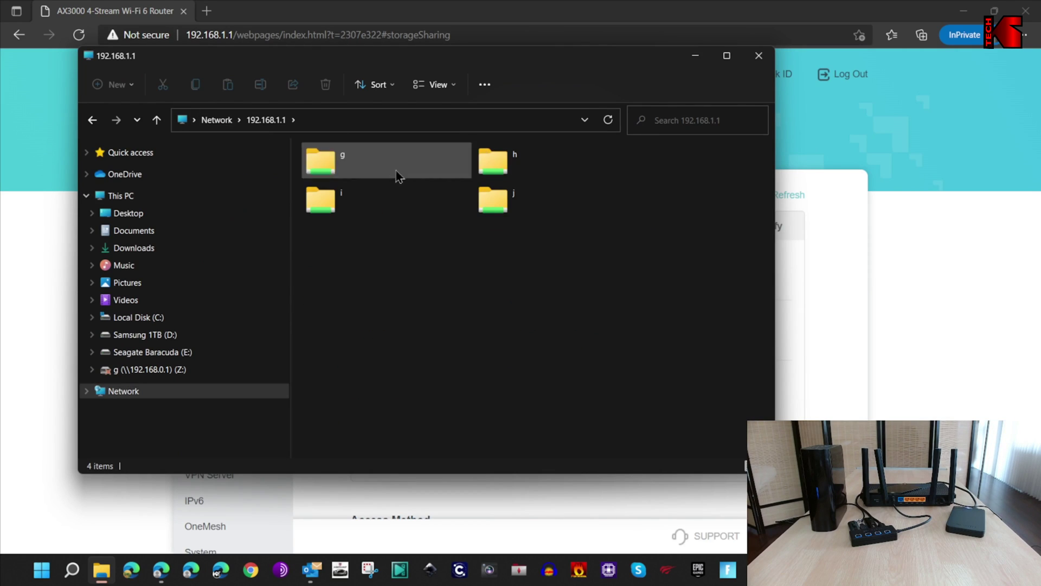
# Open share g and arrange the drive windows, selecting the Amazon Echo video and Large file folder
pyautogui.rightClick(318, 159)
pyautogui.click(355, 202)
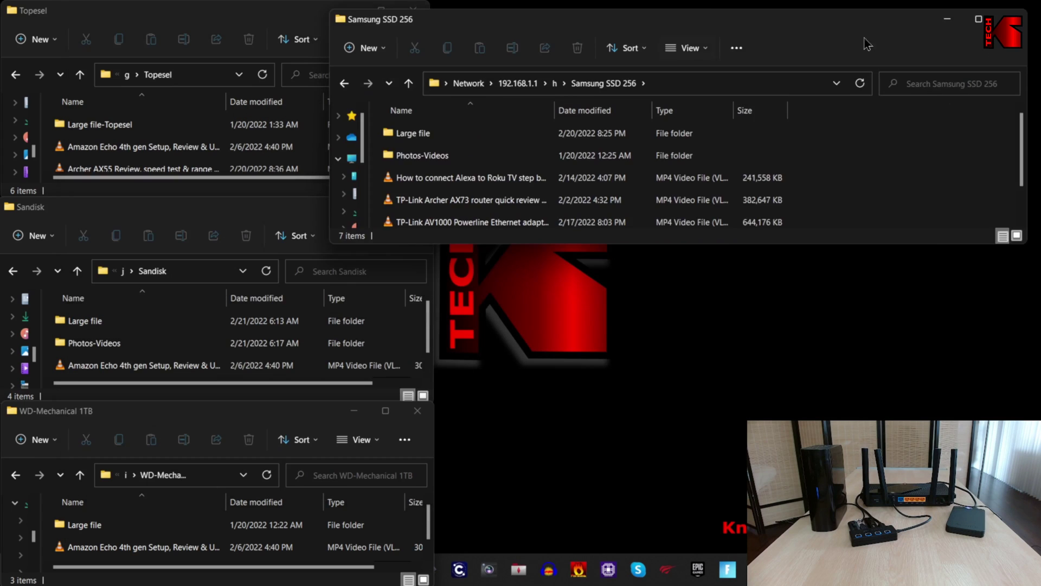
pyautogui.moveTo(510, 24); pyautogui.dragTo(620, 24)
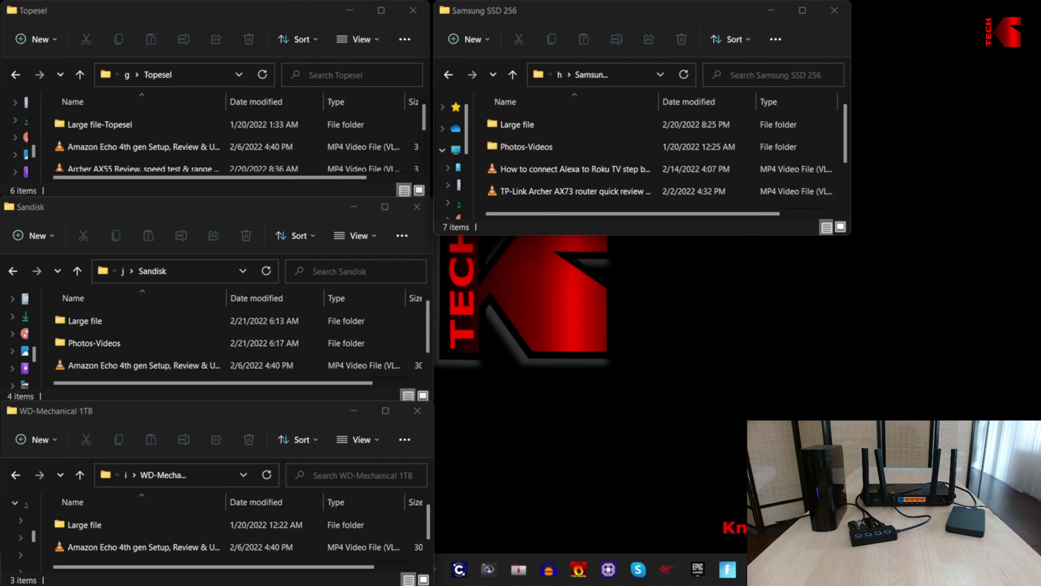
pyautogui.click(517, 124)
pyautogui.click(144, 365)
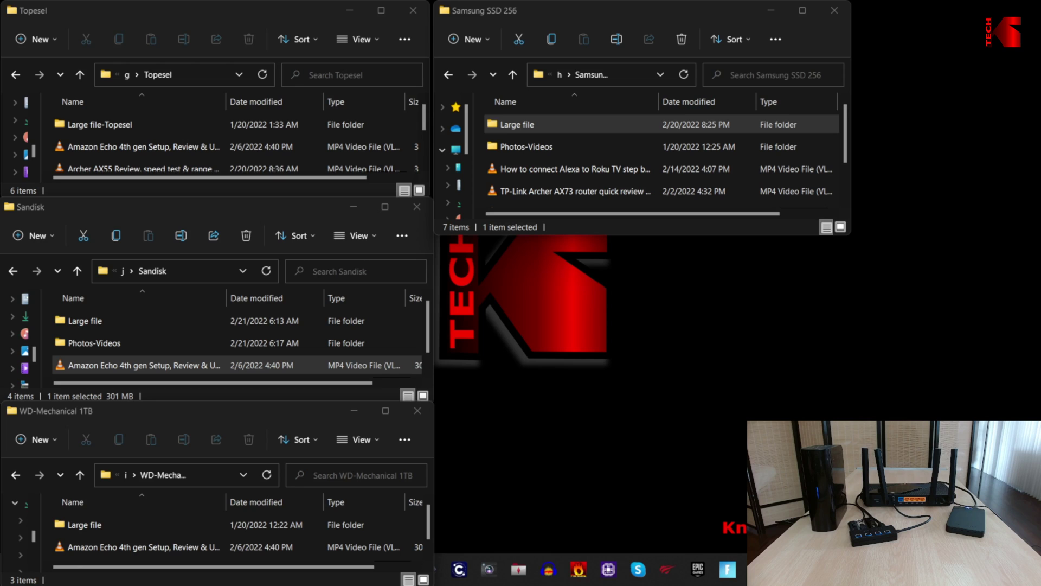
# Copy WD-Mechanical 1TB's Large file folder and Samsung SSD 256's TP-Link Archer AX73 video onto the desktop
pyautogui.click(84, 529)
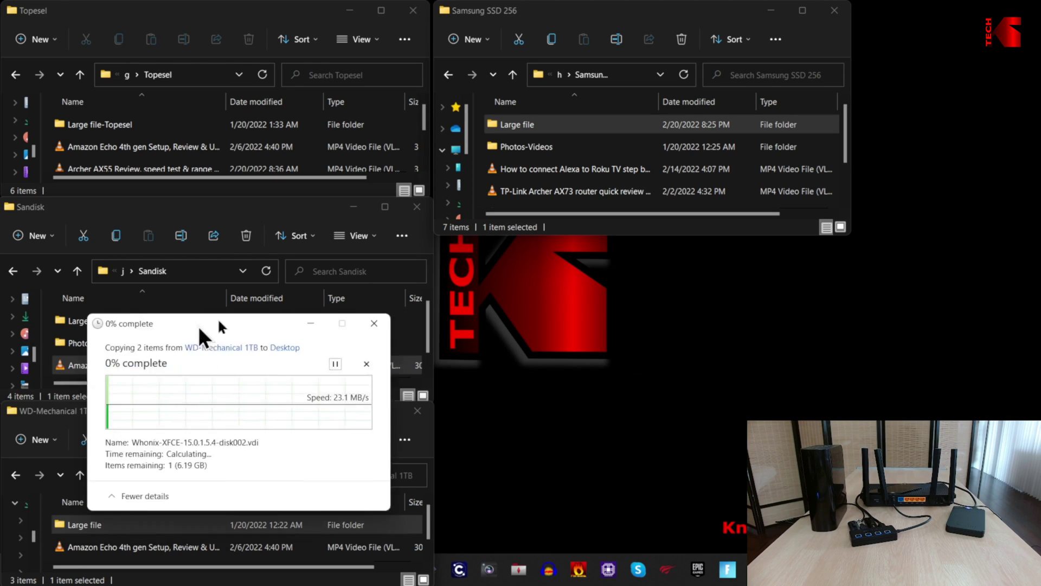
pyautogui.moveTo(197, 326); pyautogui.dragTo(566, 250)
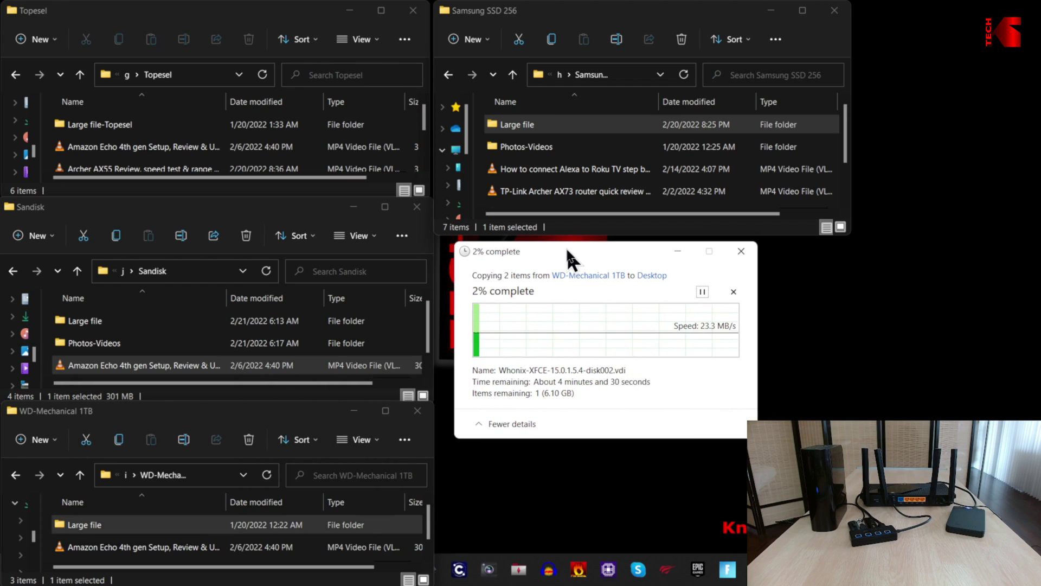
pyautogui.click(567, 125)
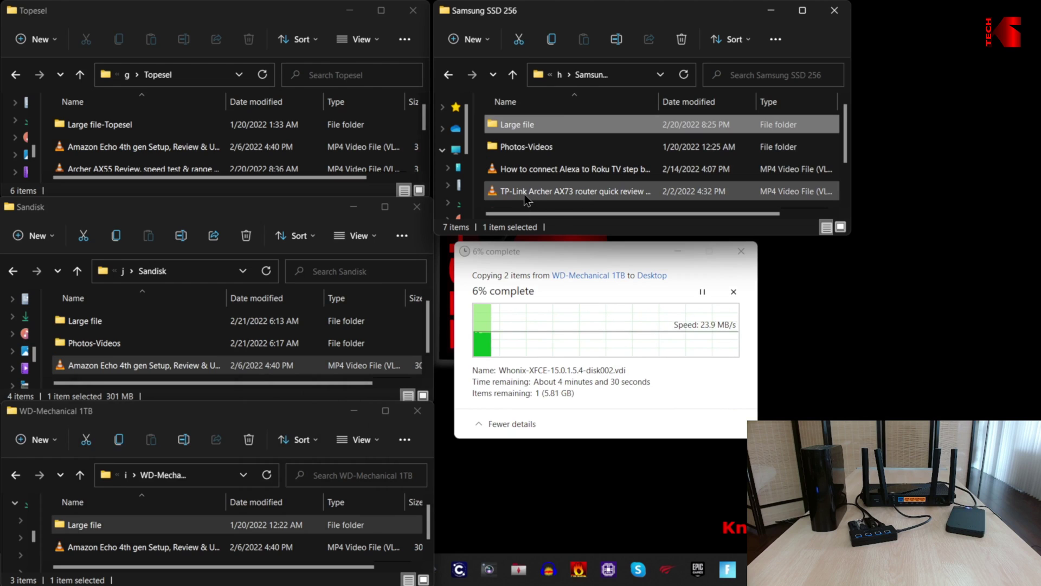
pyautogui.click(517, 192)
pyautogui.moveTo(516, 191); pyautogui.dragTo(829, 343)
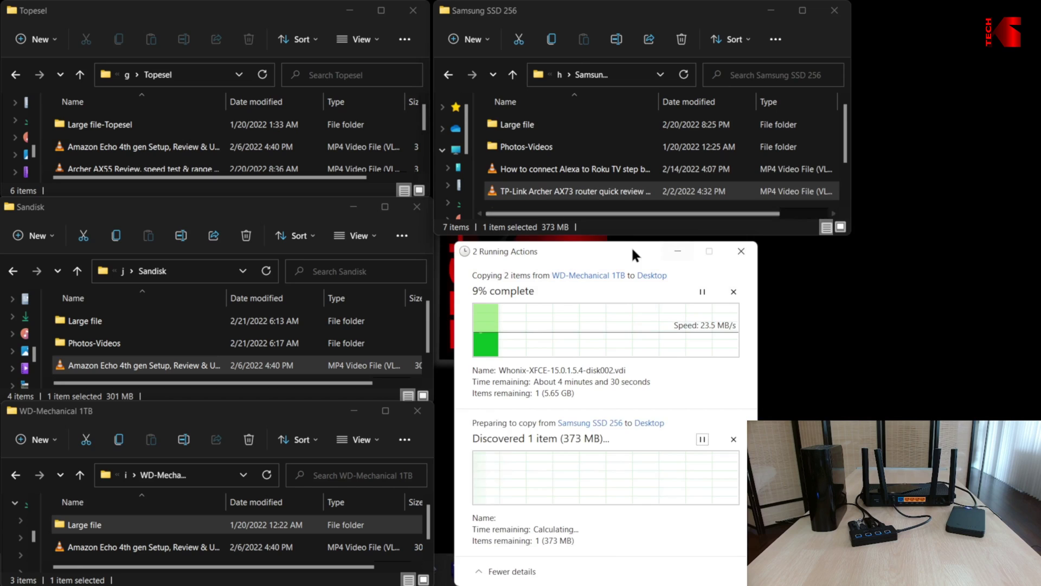
pyautogui.moveTo(629, 247); pyautogui.dragTo(756, 154)
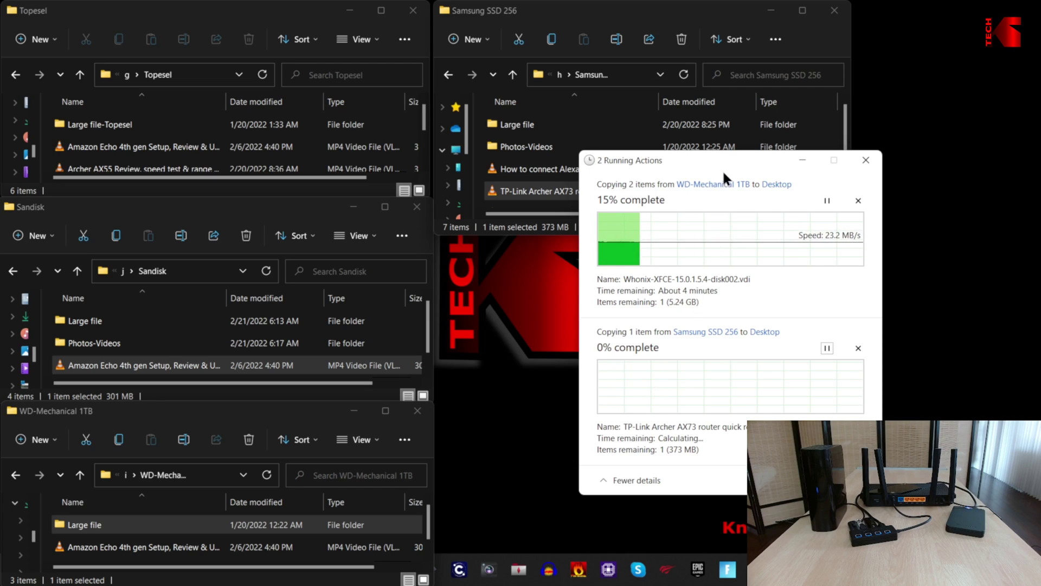
pyautogui.moveTo(721, 159); pyautogui.dragTo(583, 186)
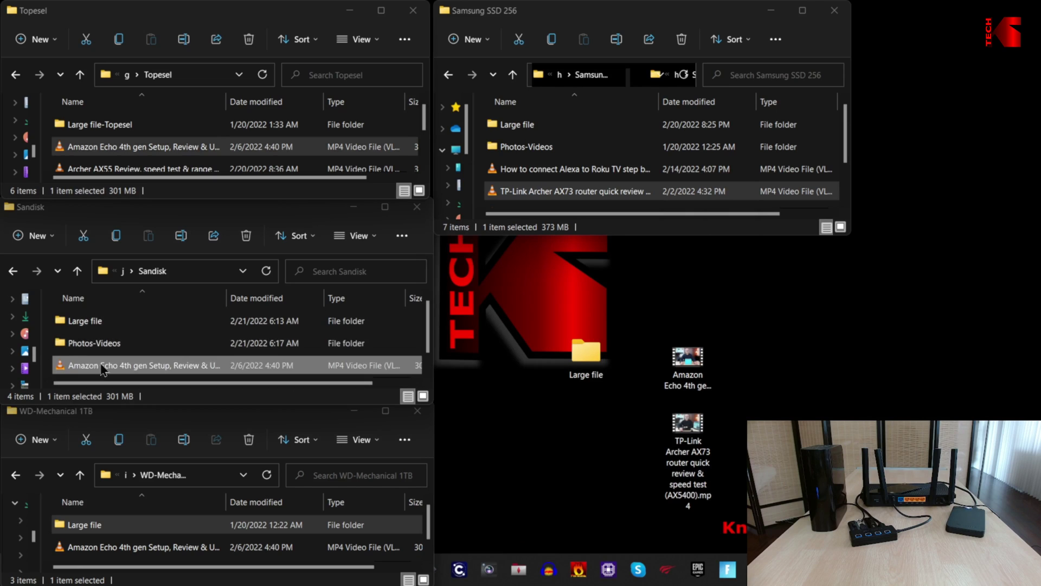
# Copy the Whonix disk image from the desktop Large file folder to Sandisk, then close that folder
pyautogui.doubleClick(586, 360)
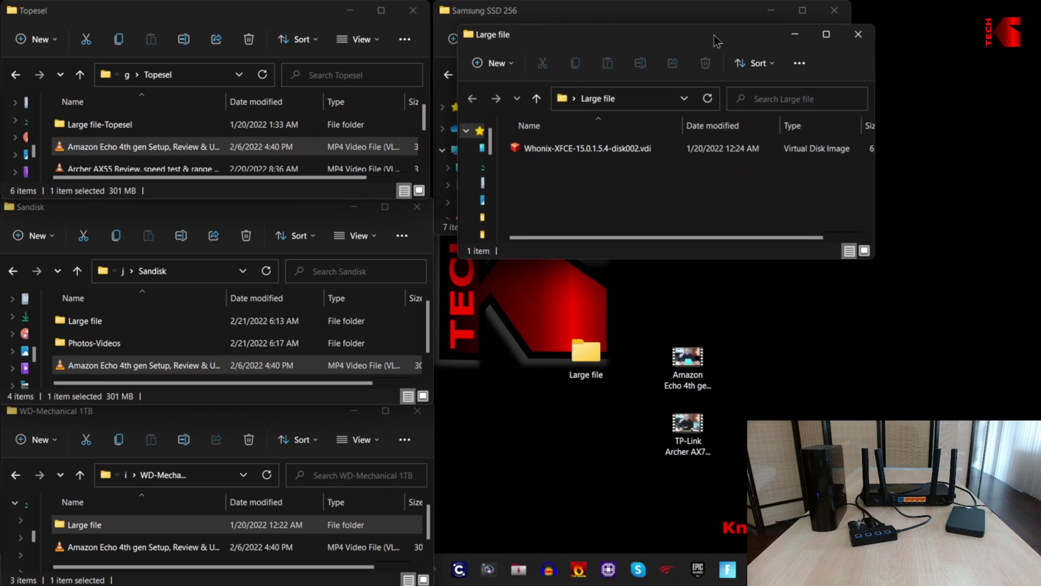
pyautogui.moveTo(716, 40); pyautogui.dragTo(696, 261)
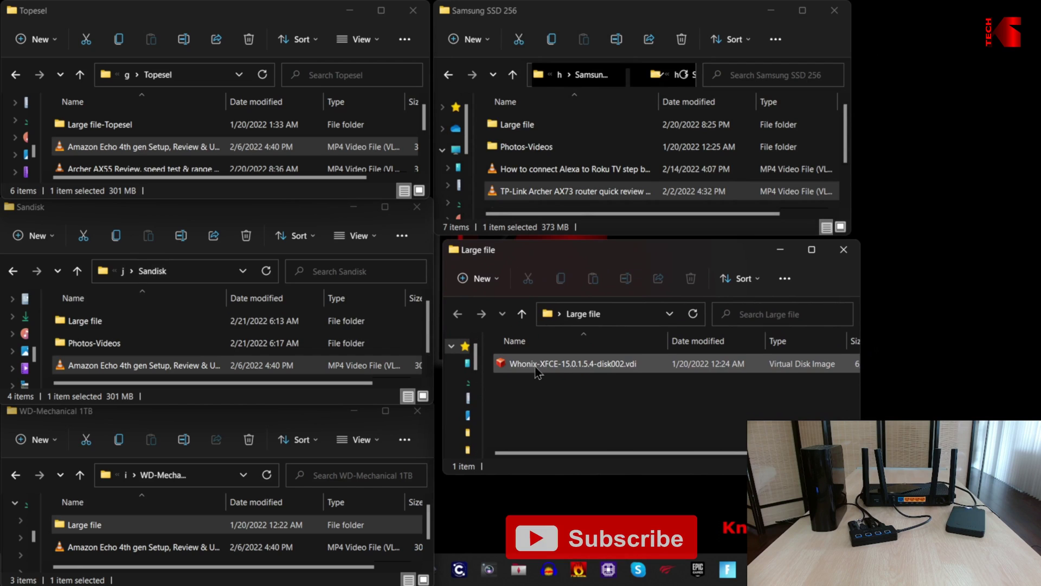
pyautogui.moveTo(535, 370); pyautogui.dragTo(191, 360)
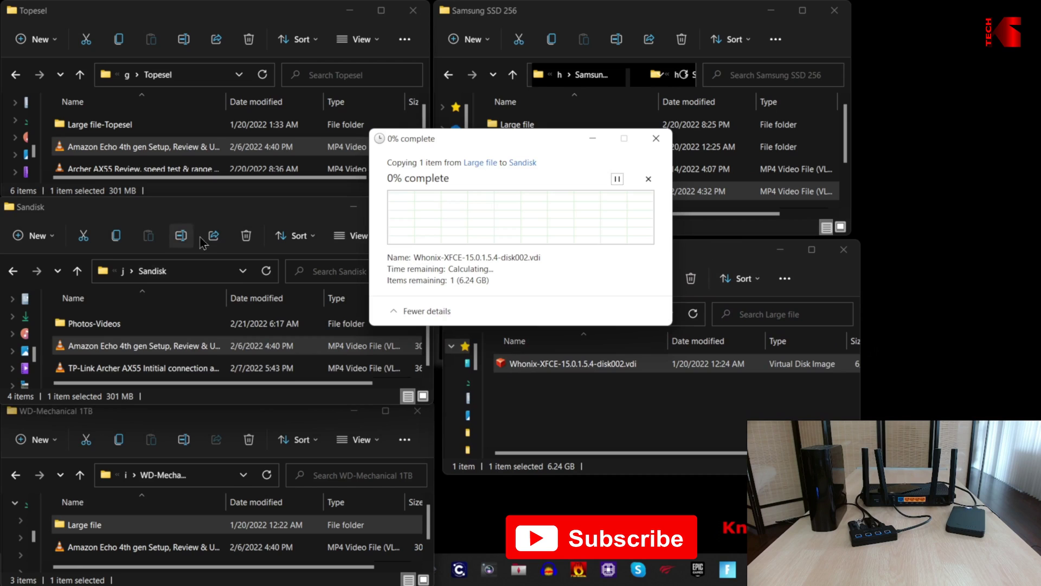
pyautogui.moveTo(522, 135); pyautogui.dragTo(620, 62)
pyautogui.click(829, 269)
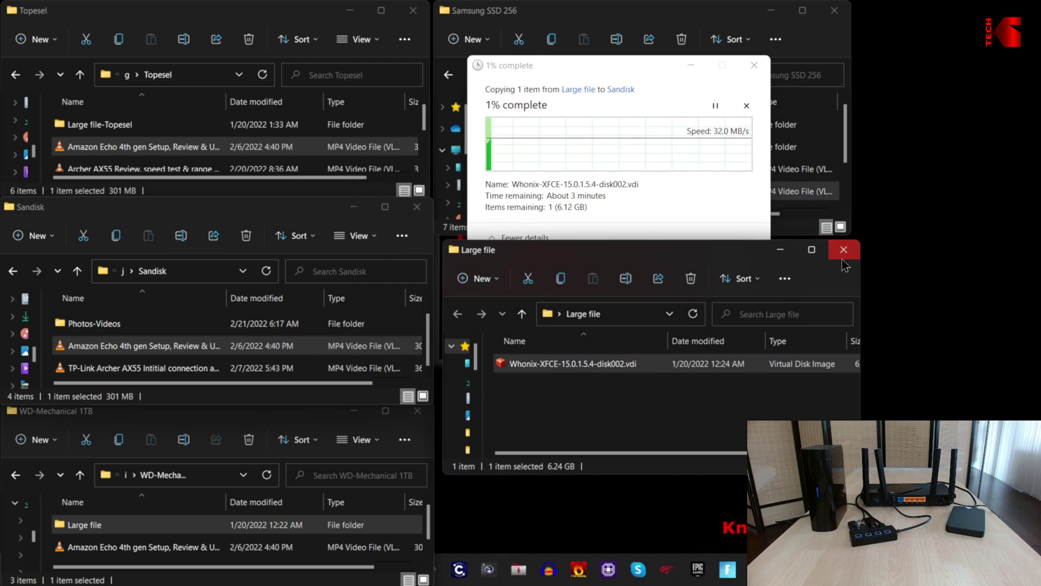
pyautogui.click(839, 264)
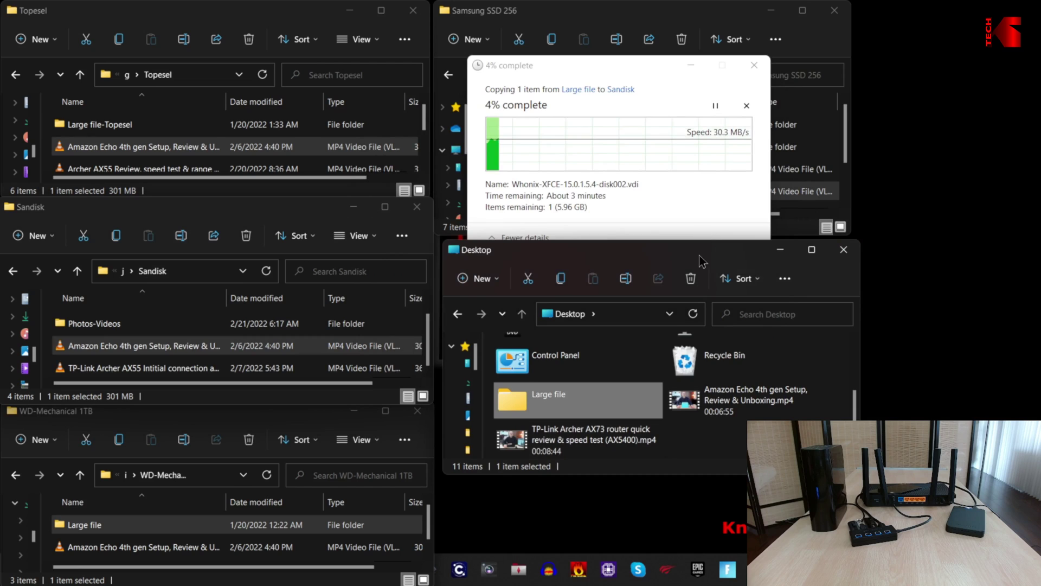
# Copy the TP-Link video to WD-Mechanical 1TB and the Amazon Echo video into Large file-Topesel
pyautogui.moveTo(700, 255); pyautogui.dragTo(799, 274)
pyautogui.moveTo(618, 64); pyautogui.dragTo(262, 179)
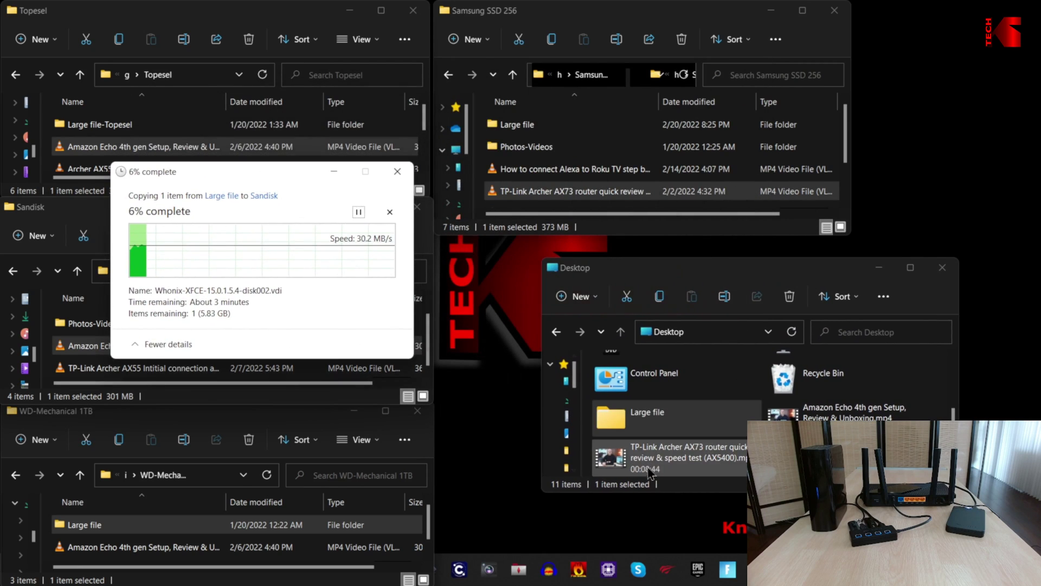
pyautogui.moveTo(636, 459); pyautogui.dragTo(148, 542)
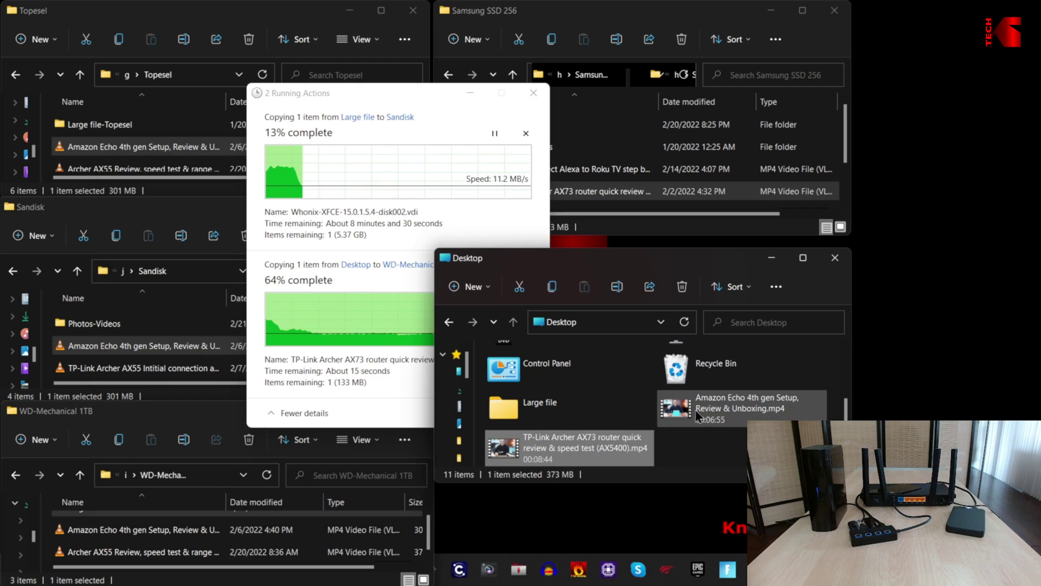
pyautogui.moveTo(698, 417); pyautogui.dragTo(100, 125)
pyautogui.moveTo(390, 90); pyautogui.dragTo(239, 54)
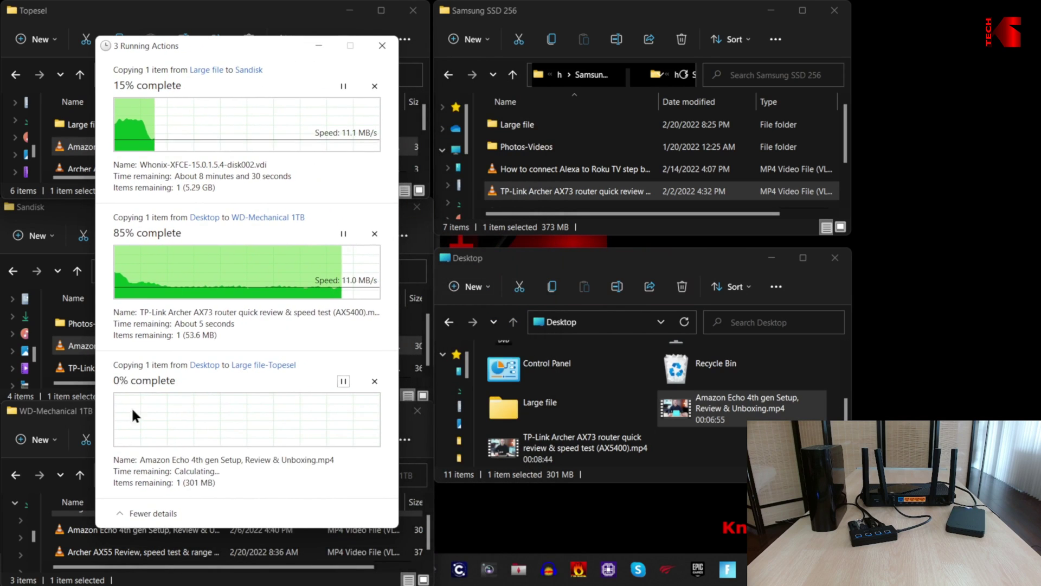
pyautogui.moveTo(78, 368); pyautogui.dragTo(512, 399)
pyautogui.press('Return')
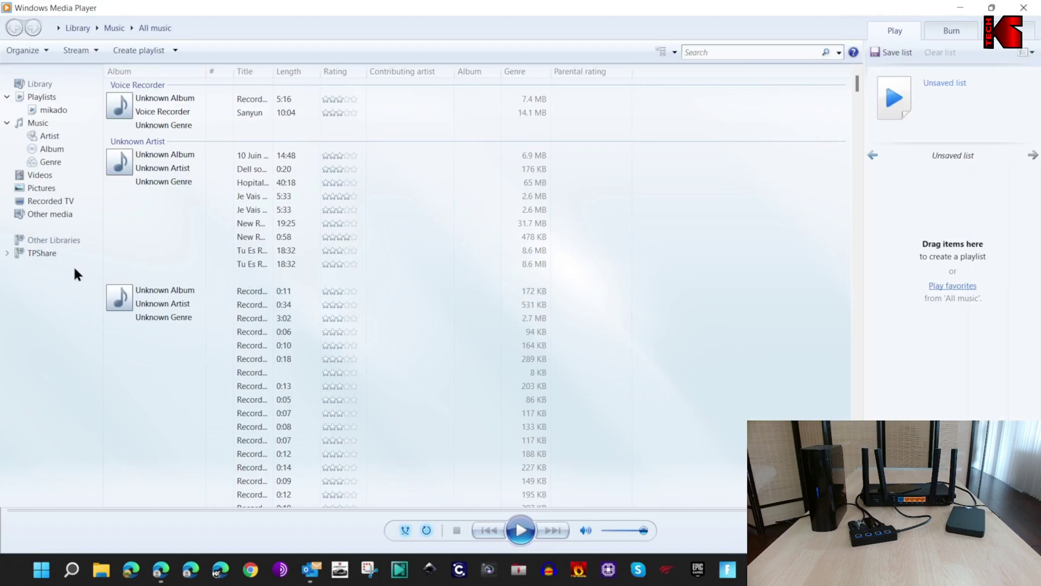
# Browse TPShare's Videos by folder in Windows Media Player to list 1-Intro, IMG_1135 and other videos
pyautogui.click(36, 254)
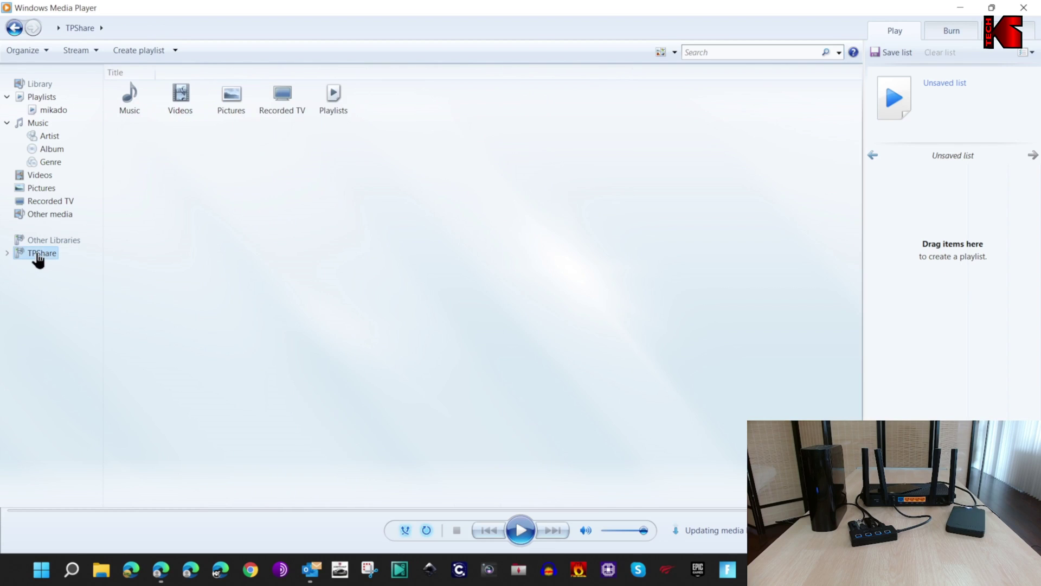
pyautogui.doubleClick(179, 103)
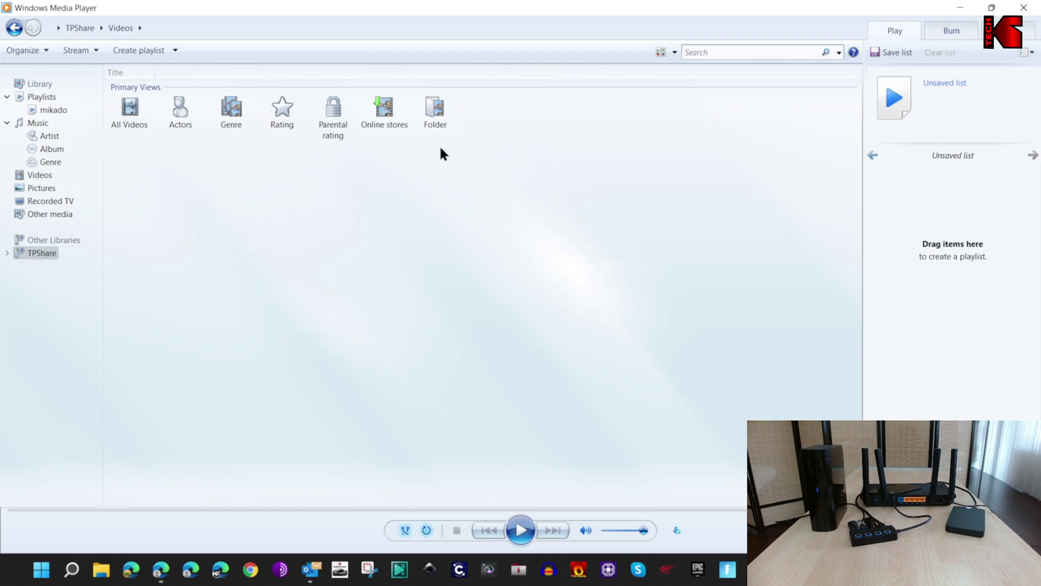
pyautogui.doubleClick(434, 112)
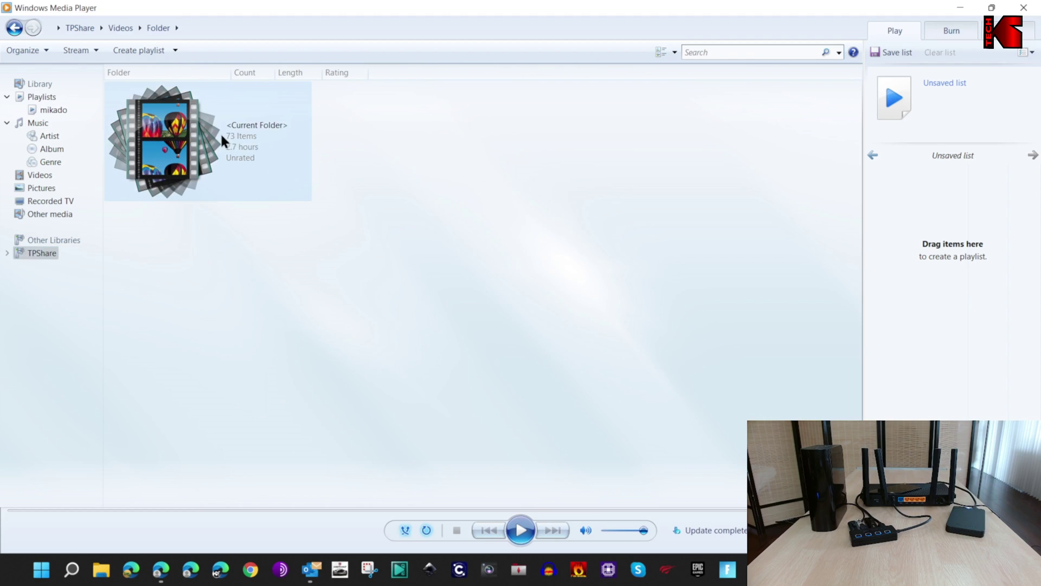
pyautogui.doubleClick(158, 142)
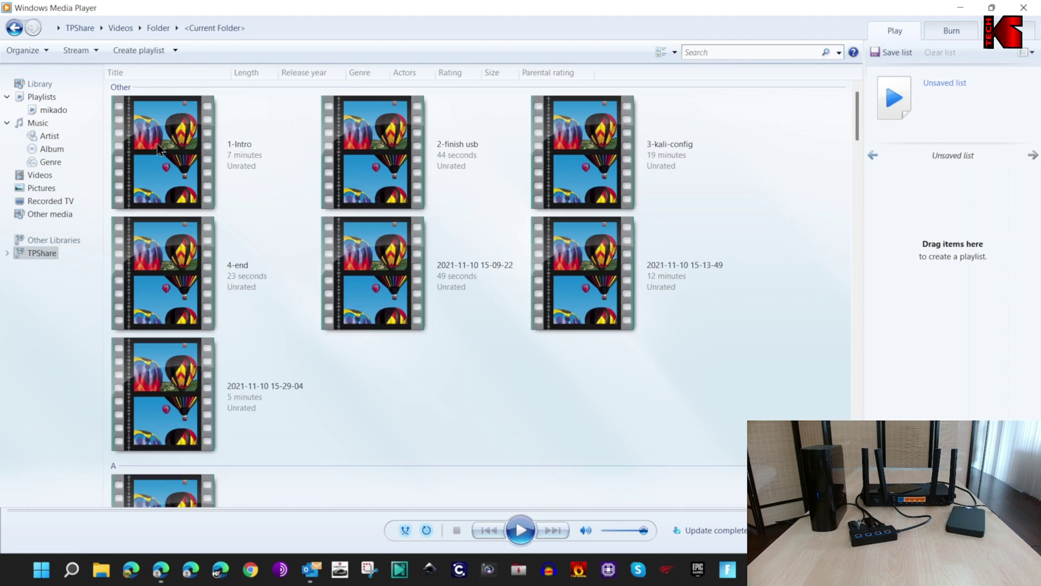
pyautogui.scroll(-5, 300, 368)
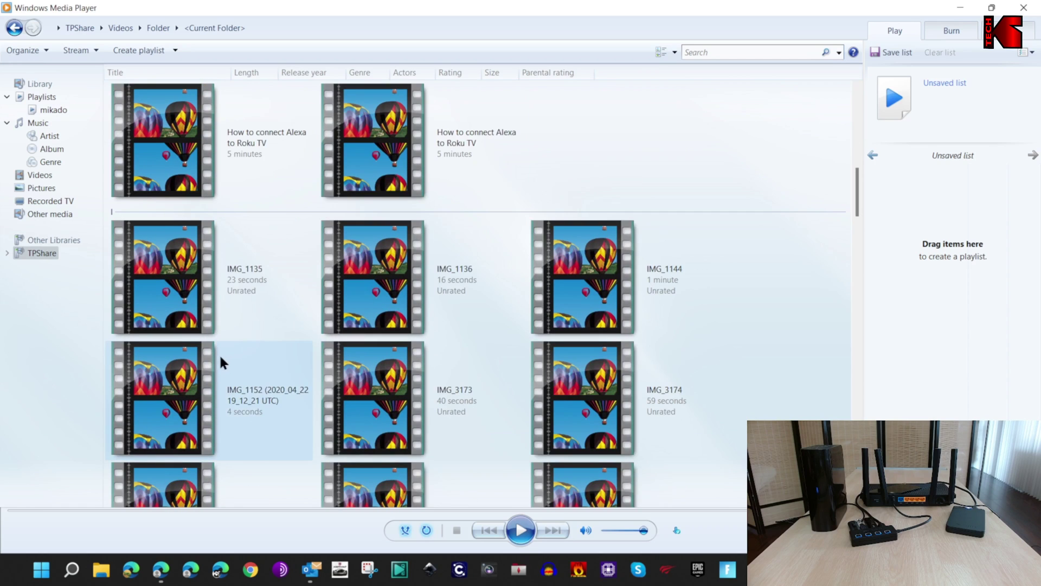
# Play the How to connect Alexa to Roku TV video from the shared network drive
pyautogui.doubleClick(161, 142)
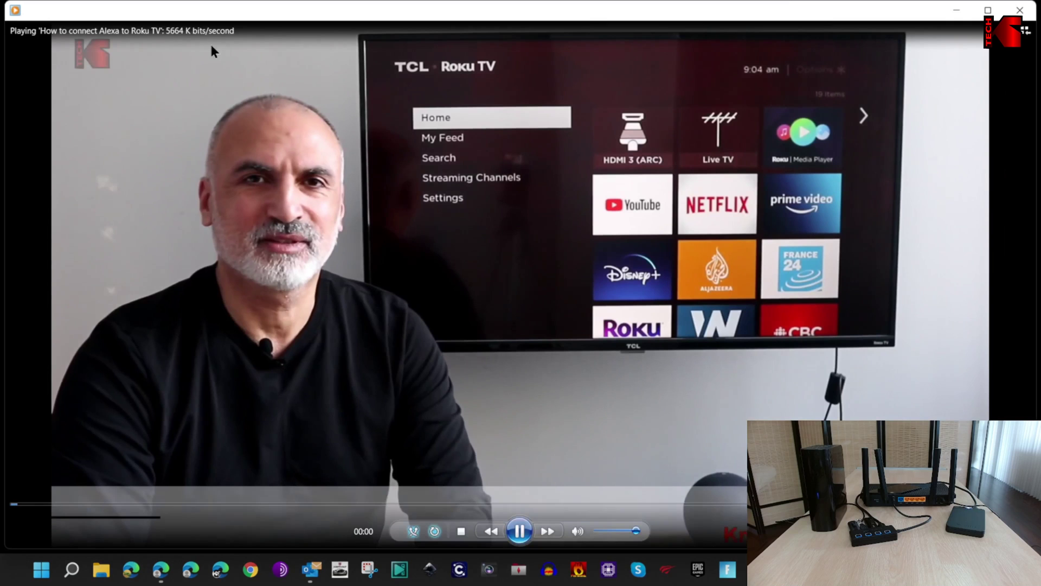